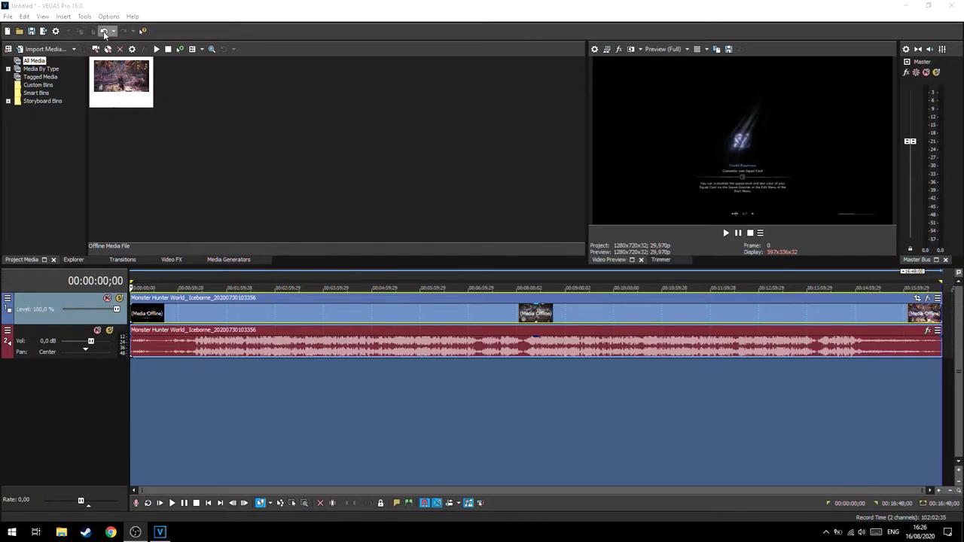
Open the general preferences and toggle the Allow legacy GPU rendering option
click(109, 17)
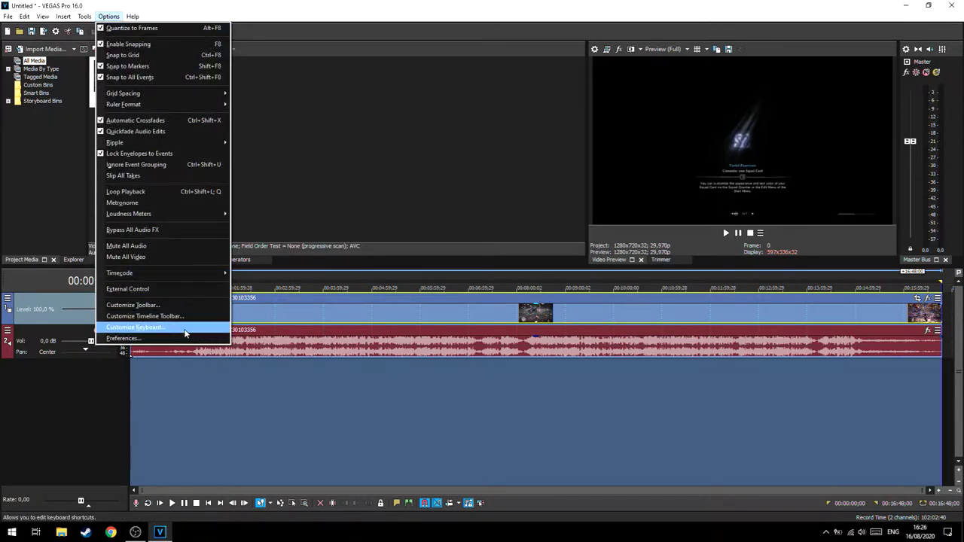
click(121, 338)
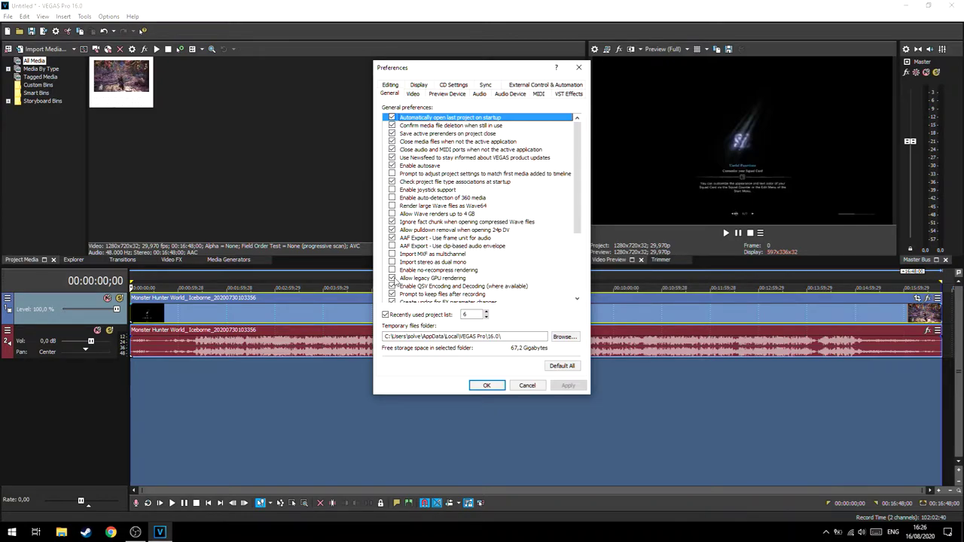
click(393, 278)
Set GPU acceleration of video processing to the NVIDIA GeForce GTX 960M, then apply and close the preferences
click(414, 96)
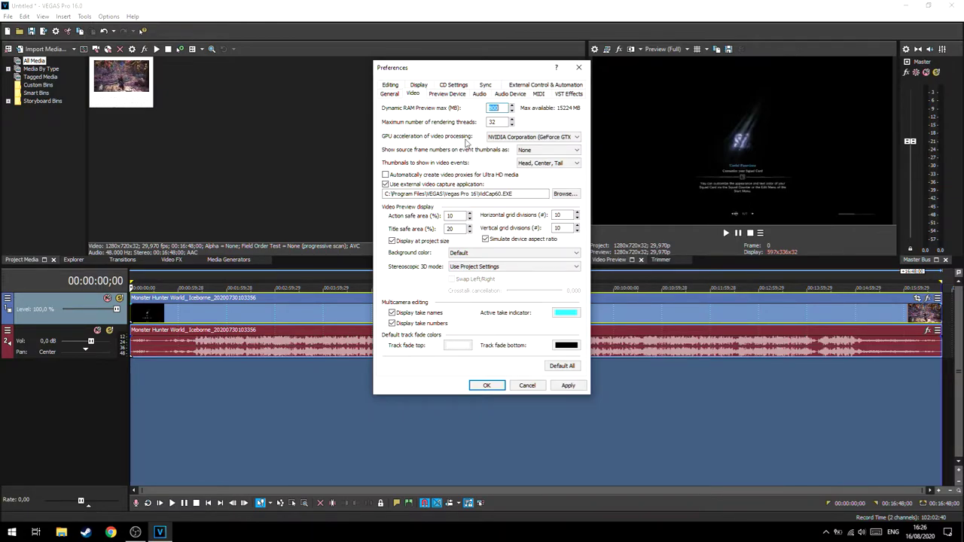
click(520, 139)
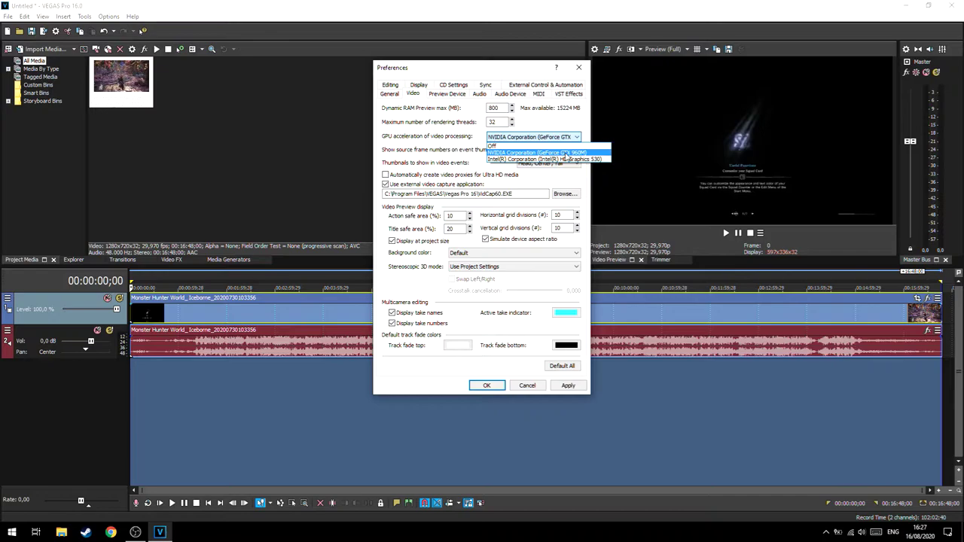
click(564, 153)
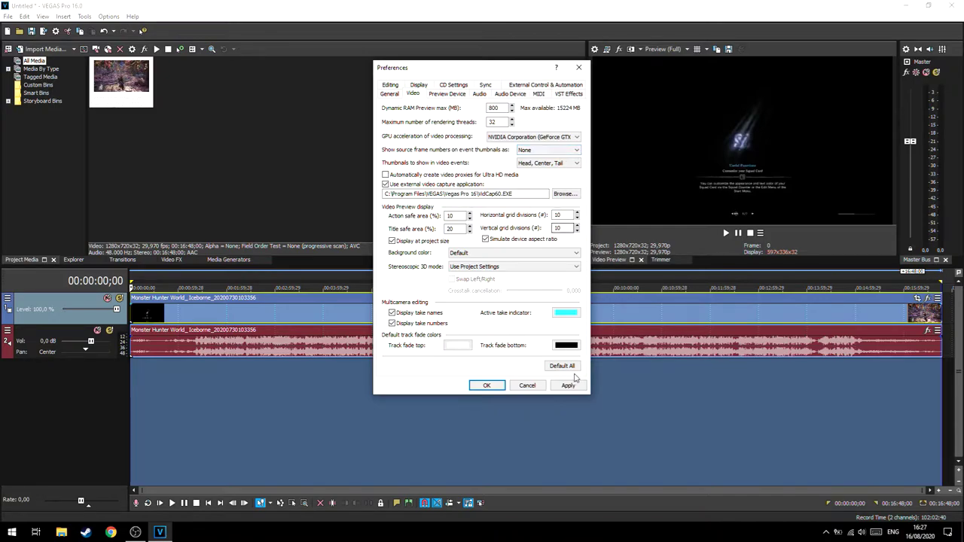
click(568, 386)
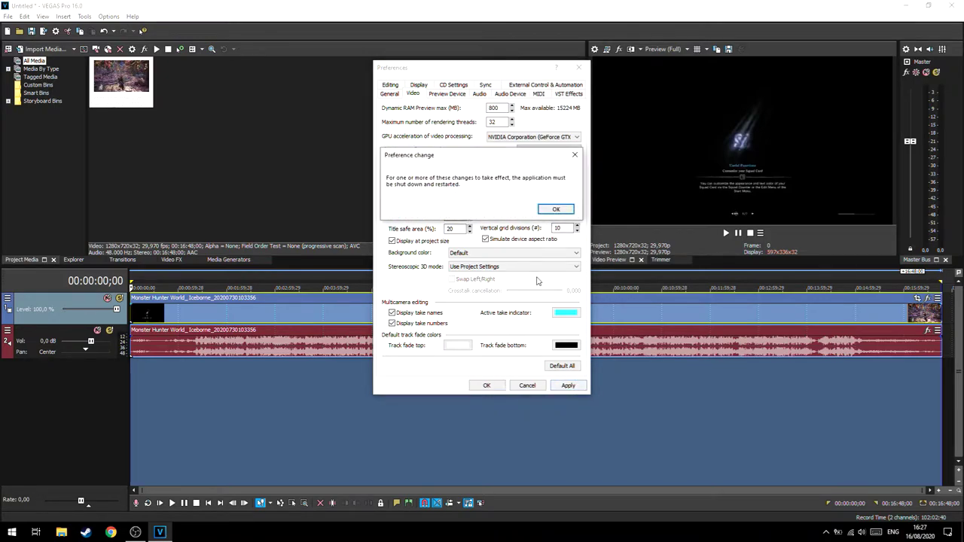
click(553, 209)
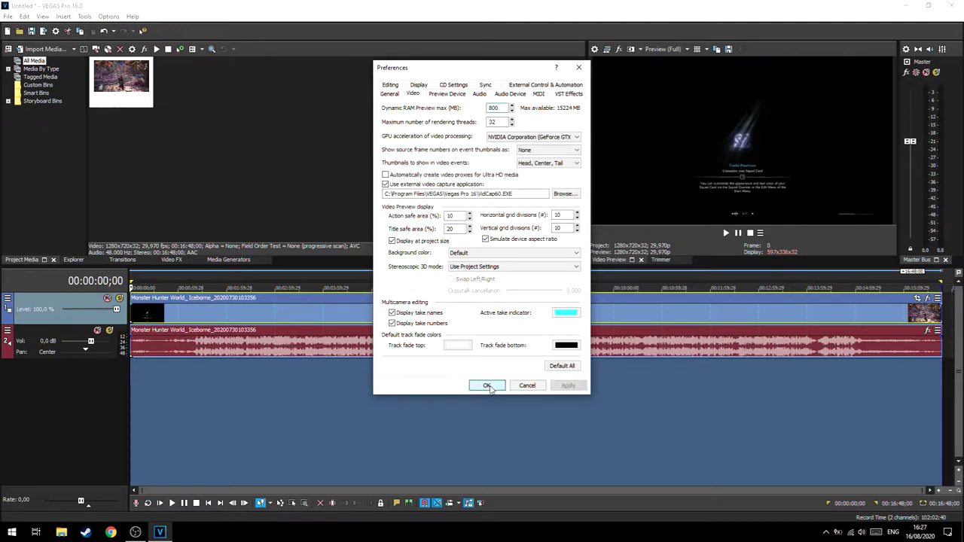
click(488, 387)
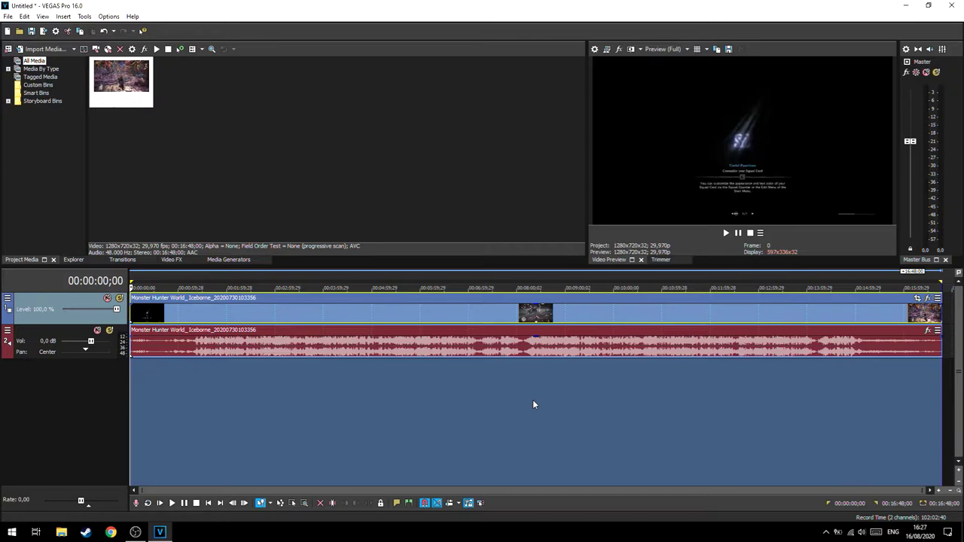
Mark the timeline region from 00:06:58;00 to 00:14:01;21 as the time selection
click(479, 339)
drag(943, 281, 913, 281)
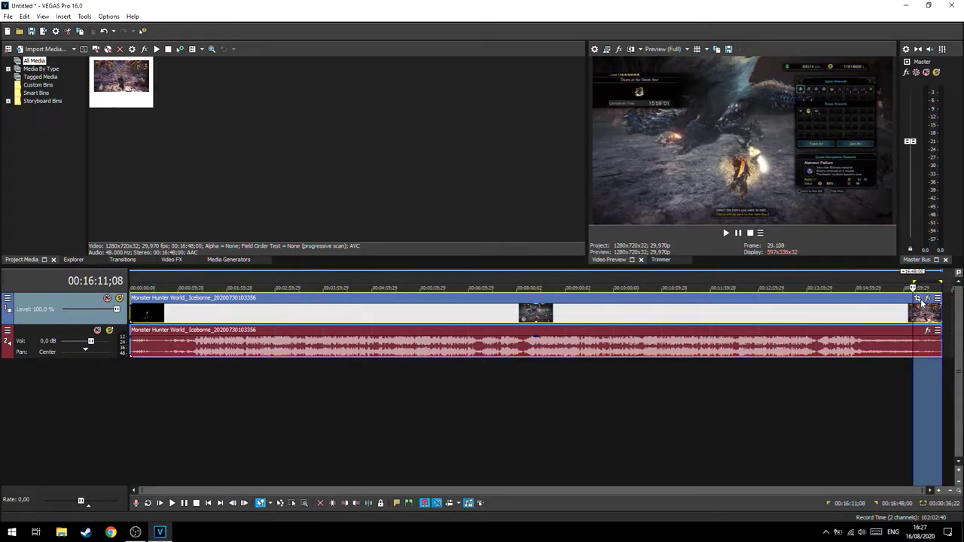
drag(469, 281, 740, 281)
drag(806, 294, 809, 294)
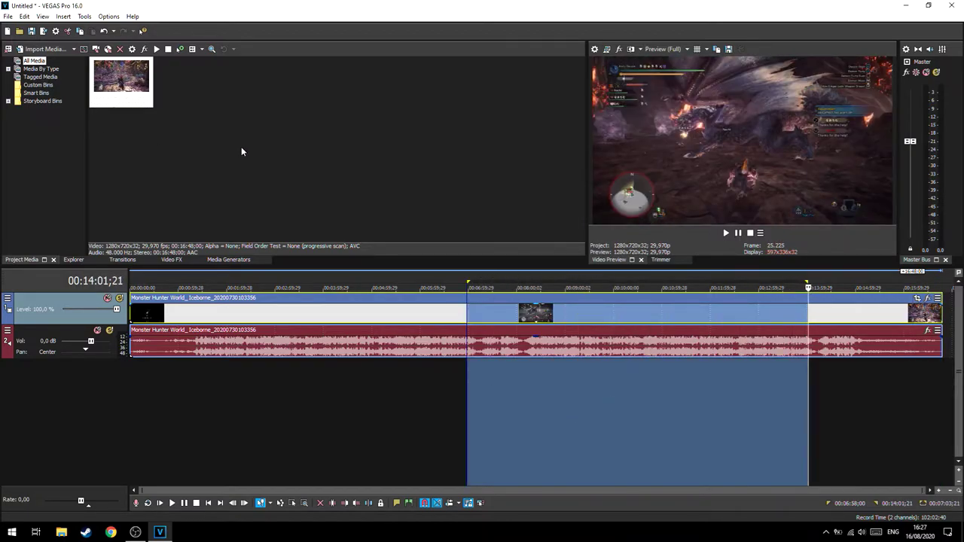
Open the Render As settings and turn off the favorites-only filter so all formats and templates are listed
click(43, 31)
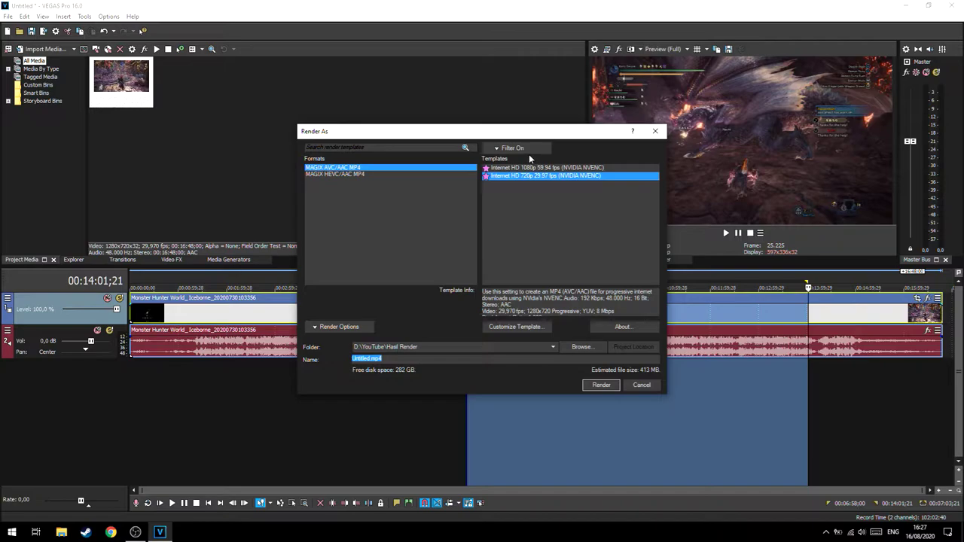
click(517, 152)
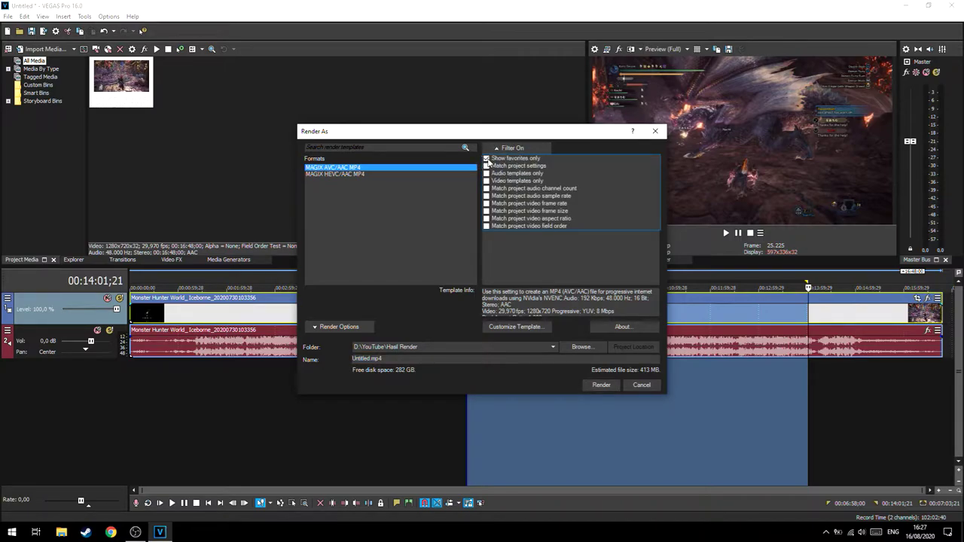
click(487, 159)
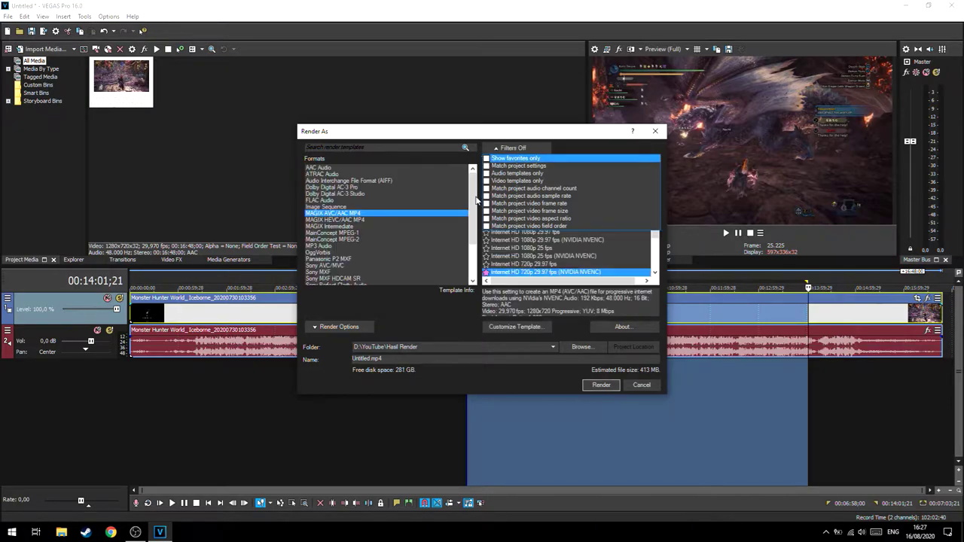
click(337, 260)
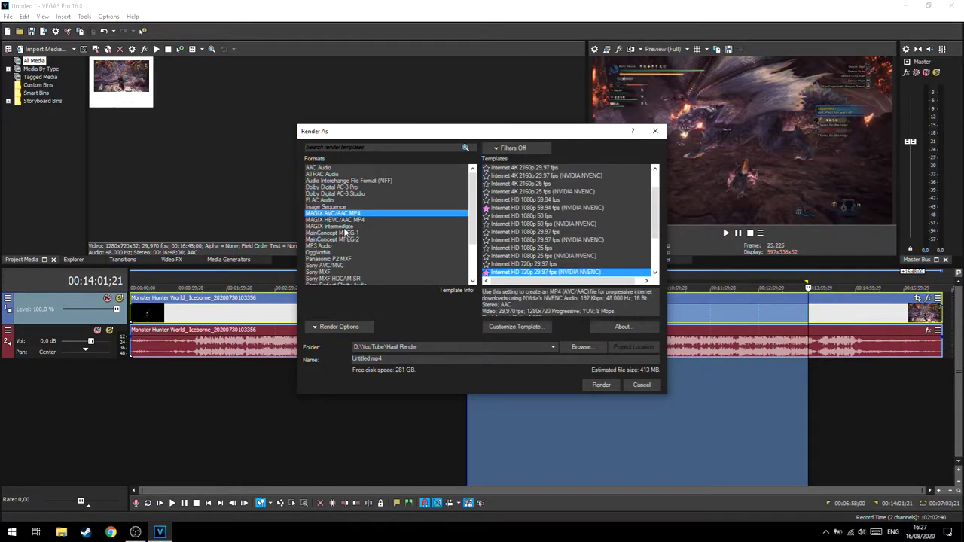
Compare the render templates offered by the MAGIX AVC/AAC MP4 and MAGIX HEVC/AAC MP4 formats
click(339, 220)
click(332, 214)
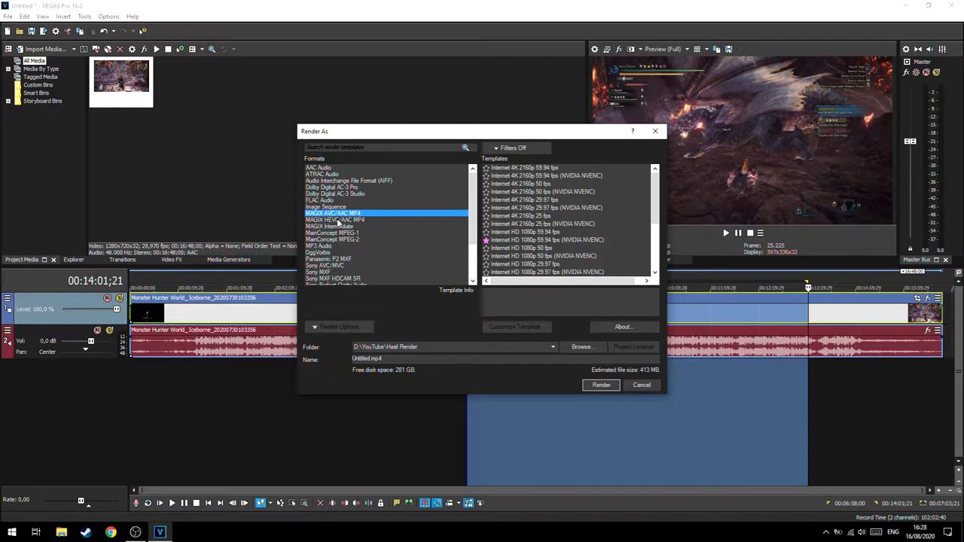
click(342, 220)
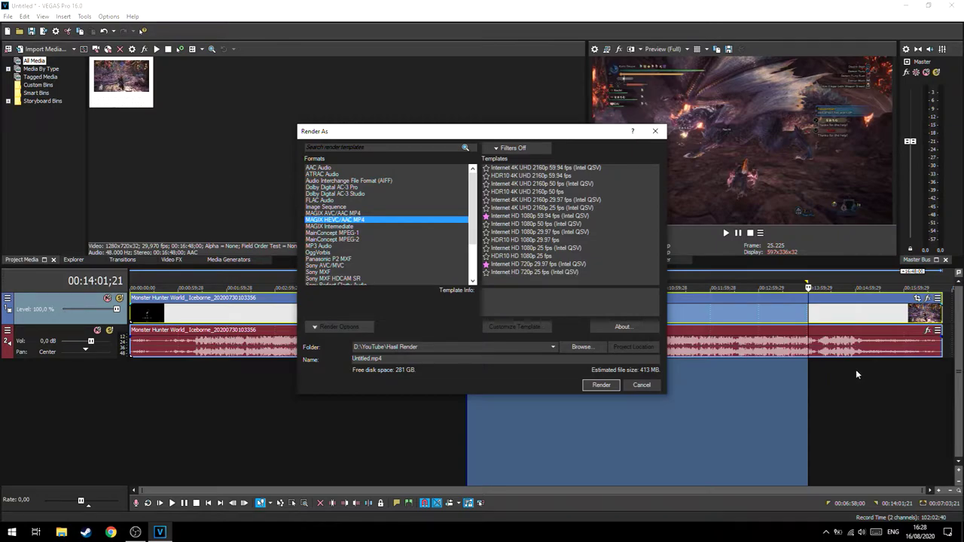
Choose the MAGIX AVC/AAC MP4 format and select its Internet HD 720p 29.97 fps (NVIDIA NVENC) template
click(343, 213)
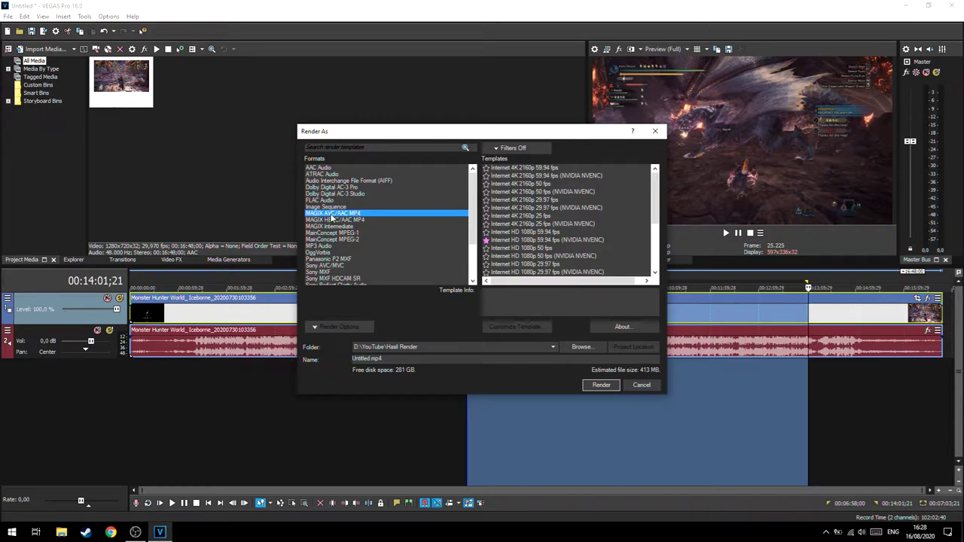
scroll(612, 237, down, 3)
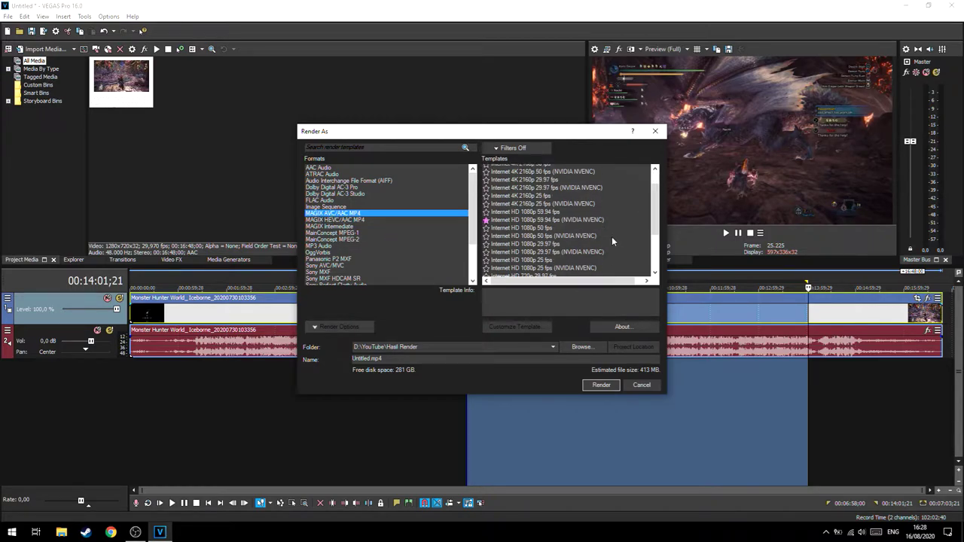
scroll(611, 236, down, 1)
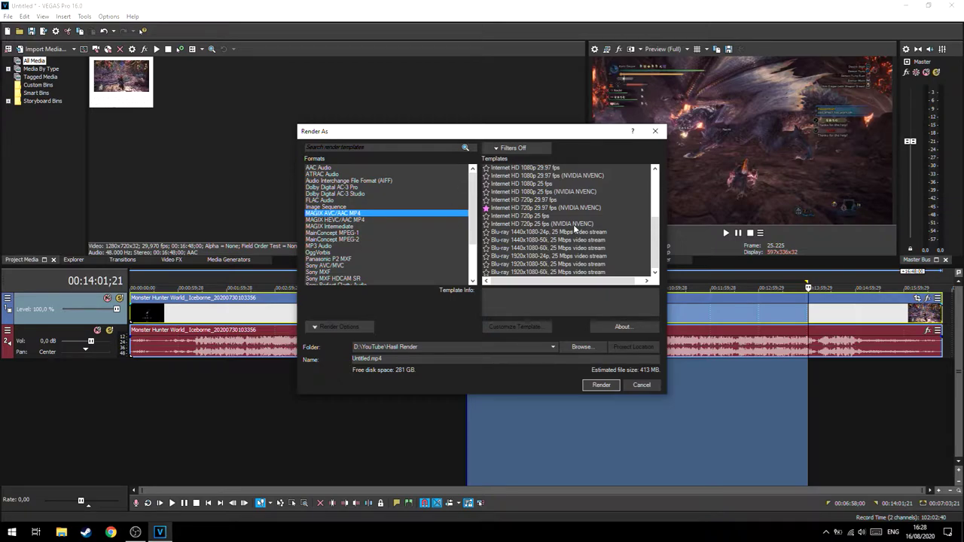
click(532, 207)
Mark the Internet HD 1080p 25 fps (NVIDIA NVENC) template as a favorite and filter the list to favorites only
scroll(590, 229, up, 1)
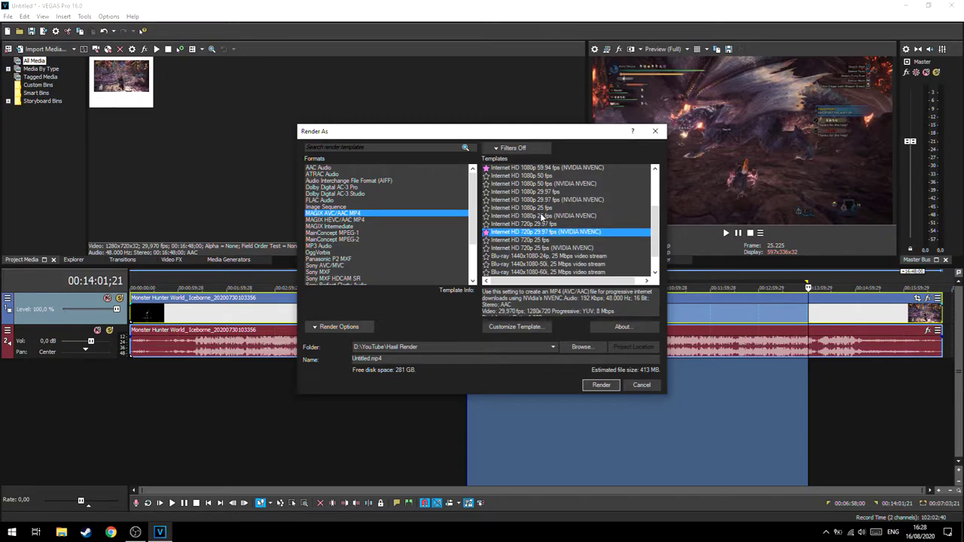
scroll(535, 220, up, 3)
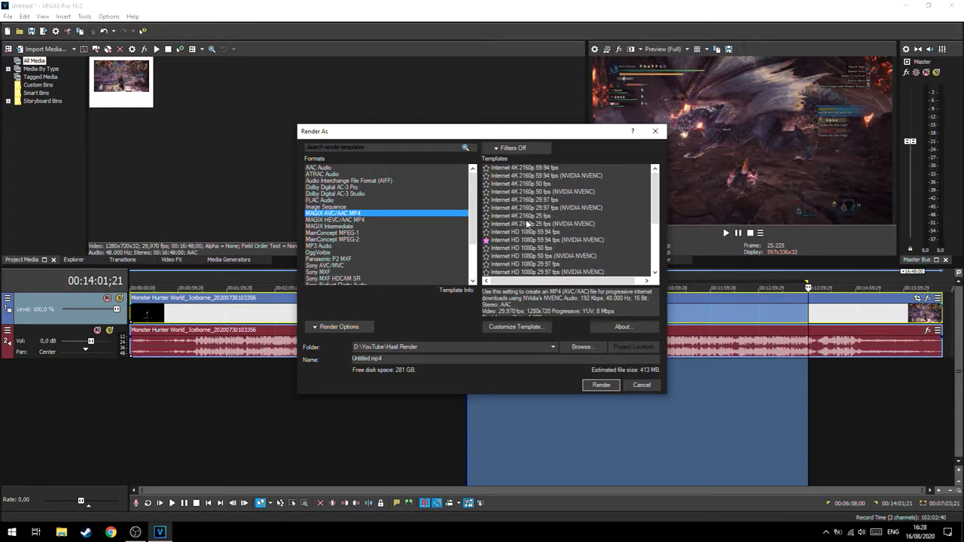
scroll(509, 234, down, 2)
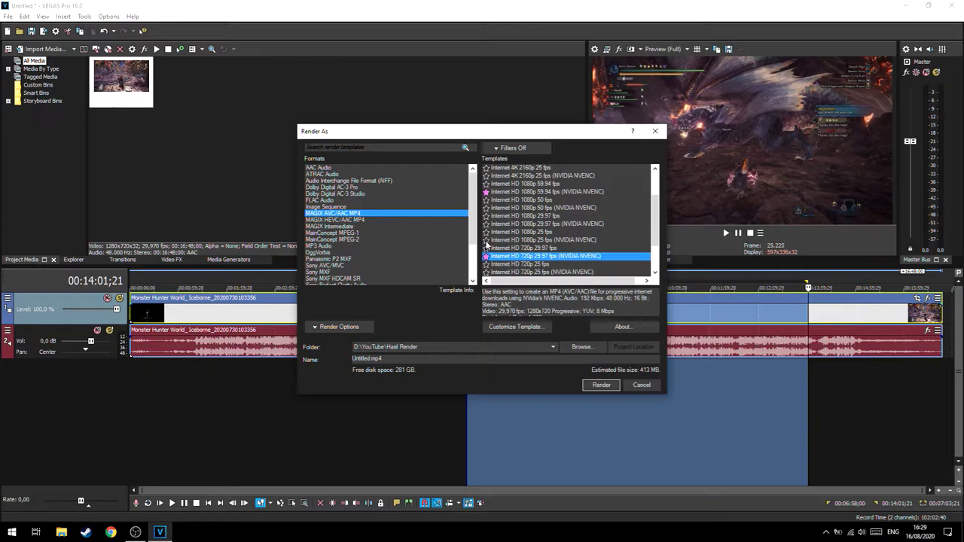
click(498, 240)
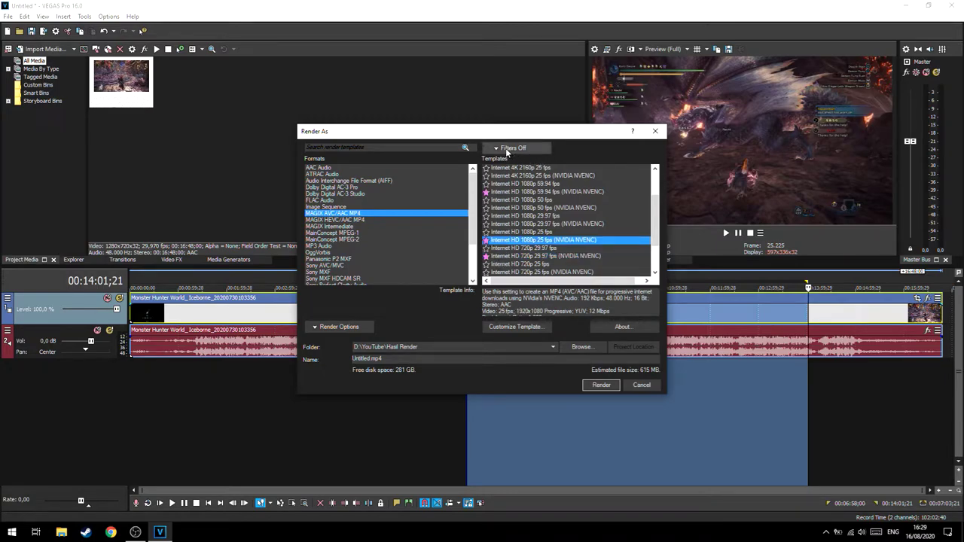
click(507, 150)
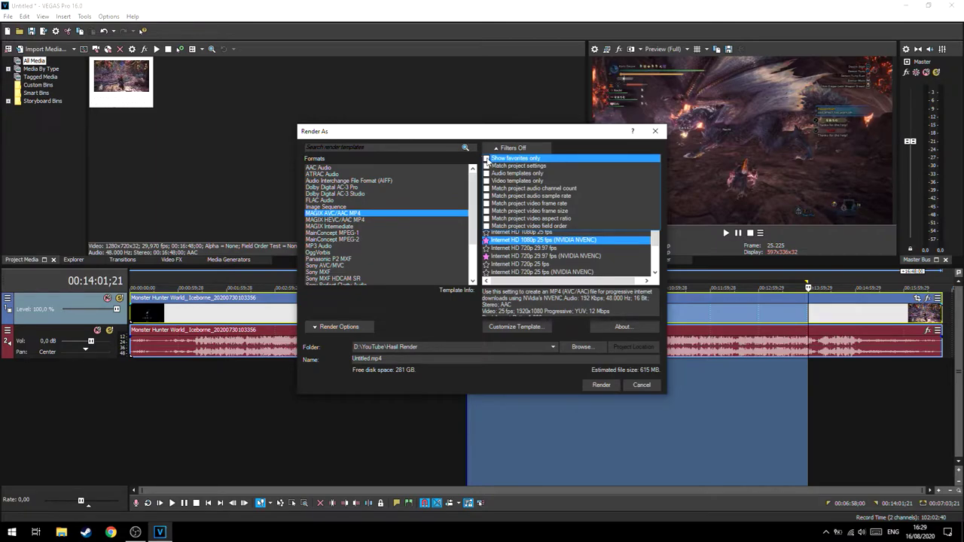
click(487, 160)
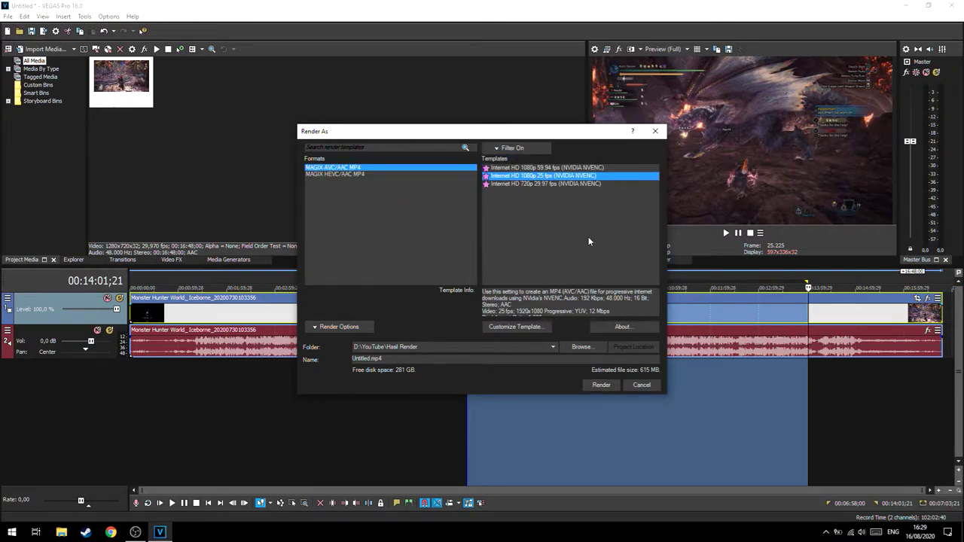
Start rendering the selection with the Internet HD 720p 29.97 fps (NVIDIA NVENC) template as Untitlesadasd.mp4 in D:\YouTube\Hasil Render
click(547, 168)
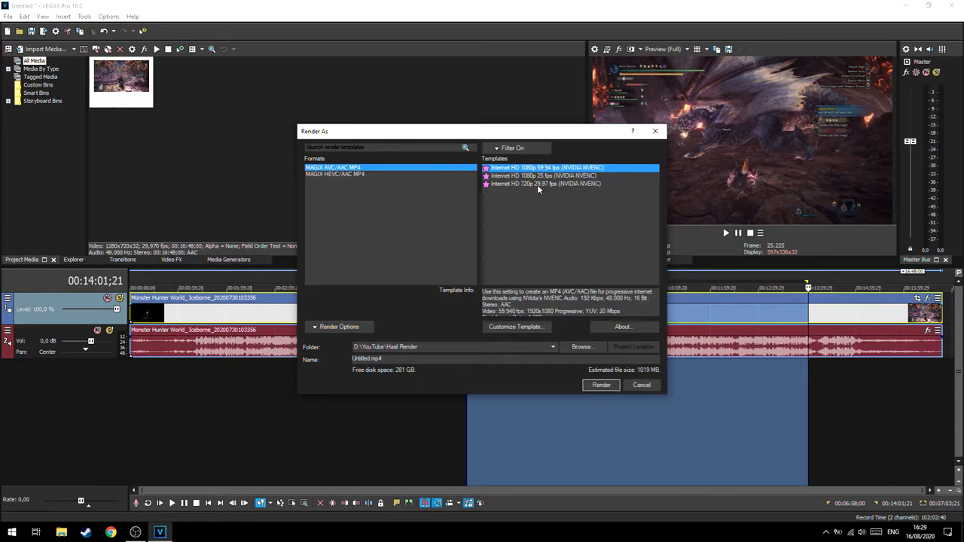
click(530, 185)
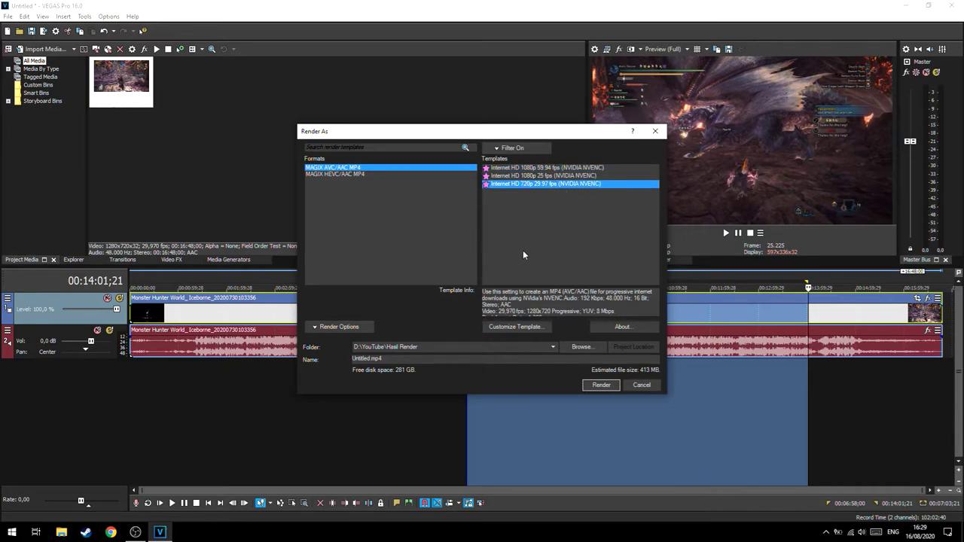
click(374, 359)
text(sadasd)
click(441, 347)
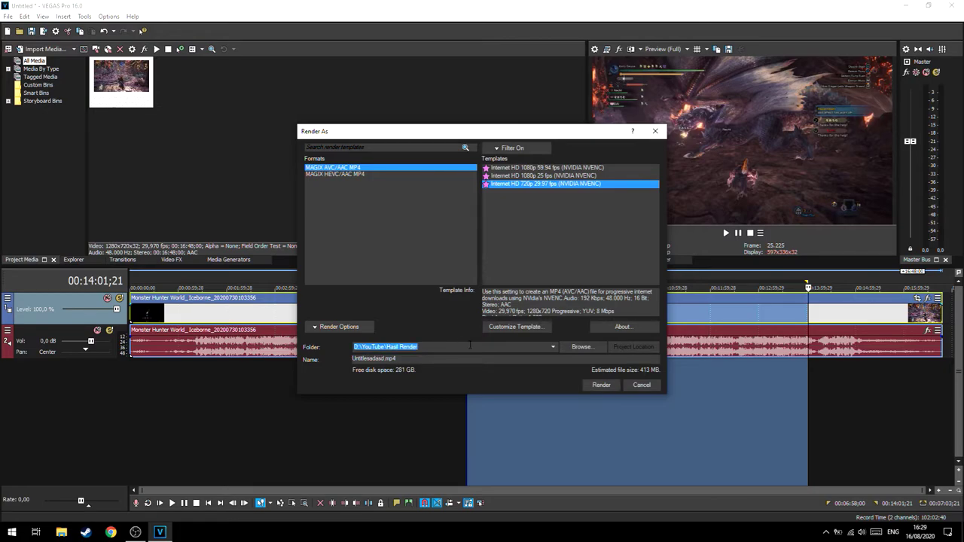
click(601, 385)
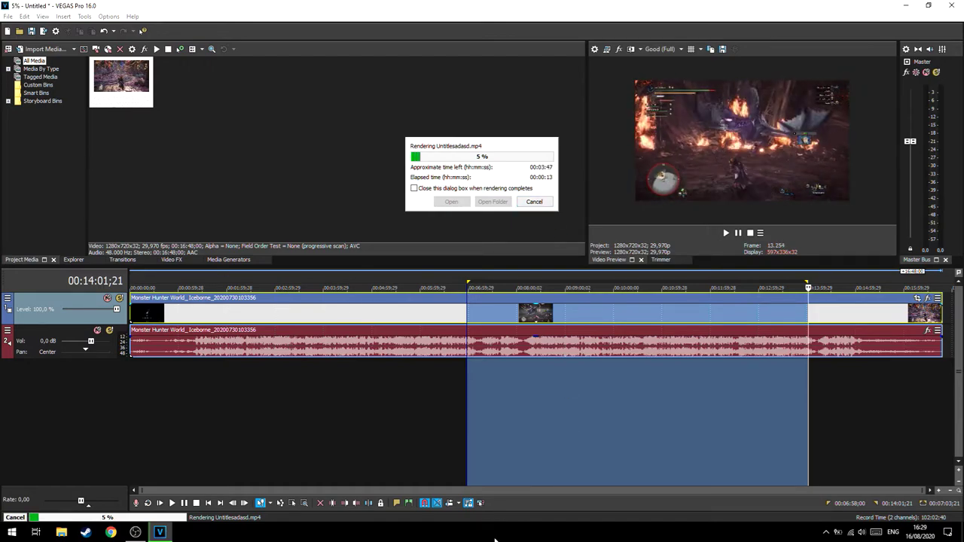
Examine the CPU and NVIDIA GPU performance graphs in Task Manager while the video renders
right_click(370, 536)
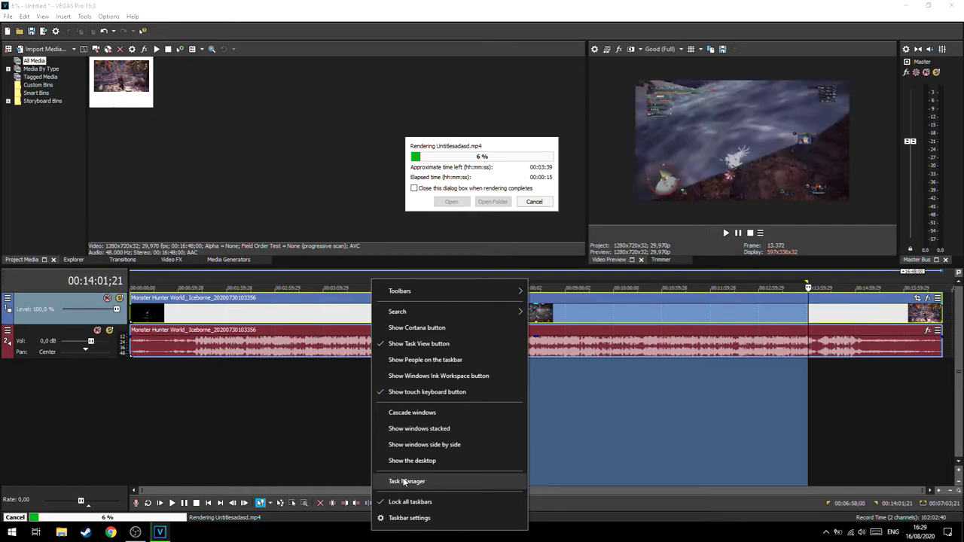
click(404, 480)
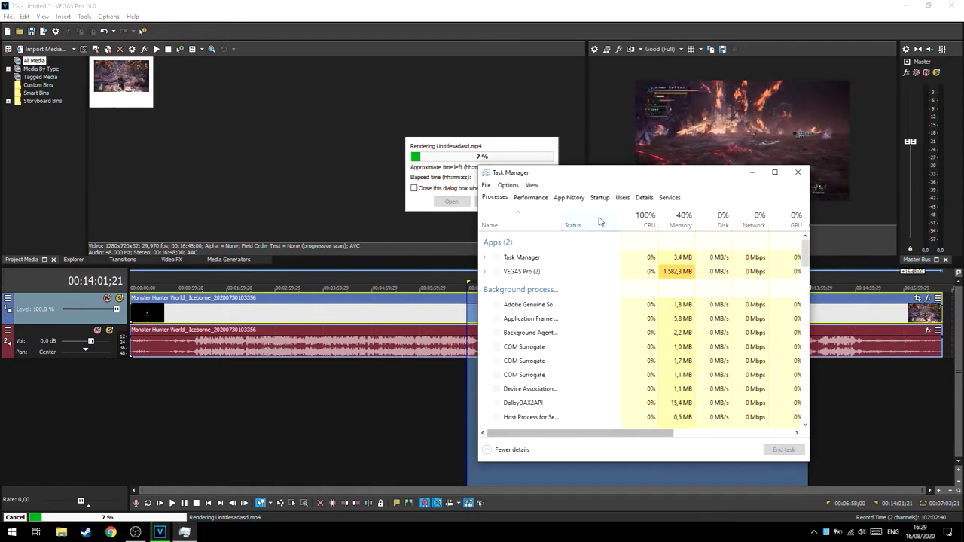
click(530, 197)
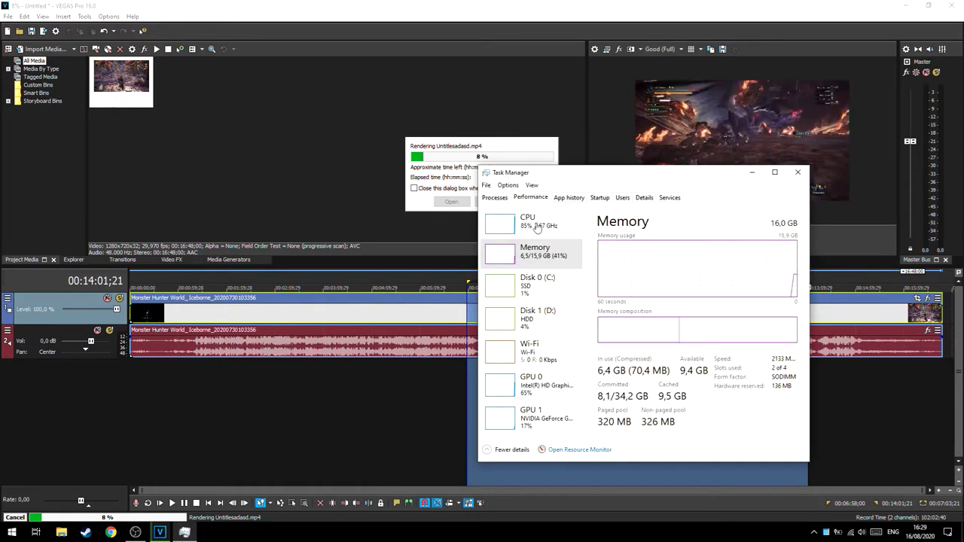
click(552, 420)
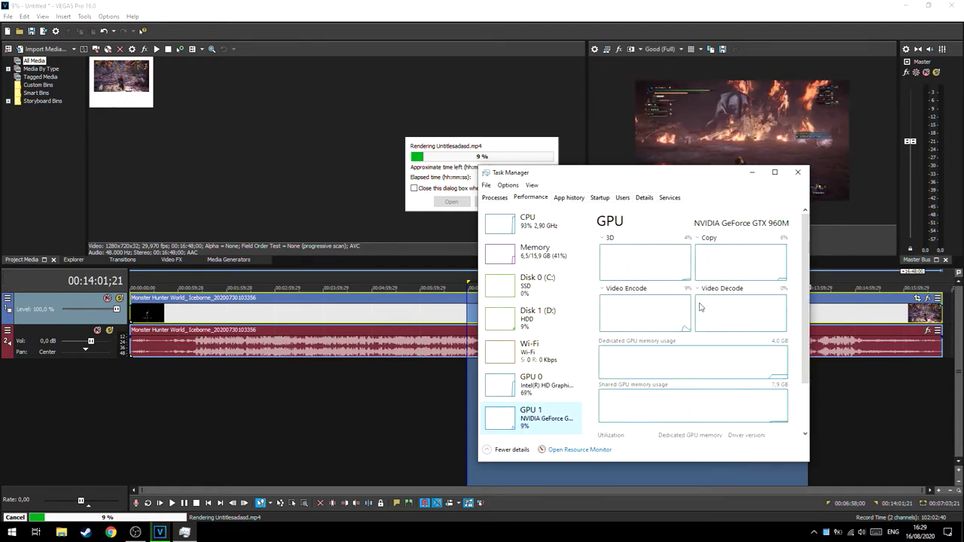
click(531, 229)
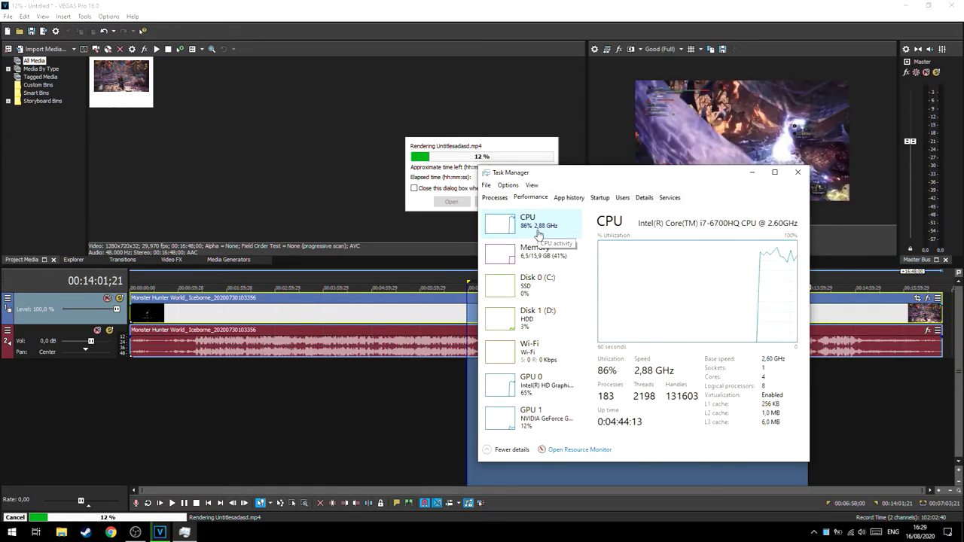
click(551, 425)
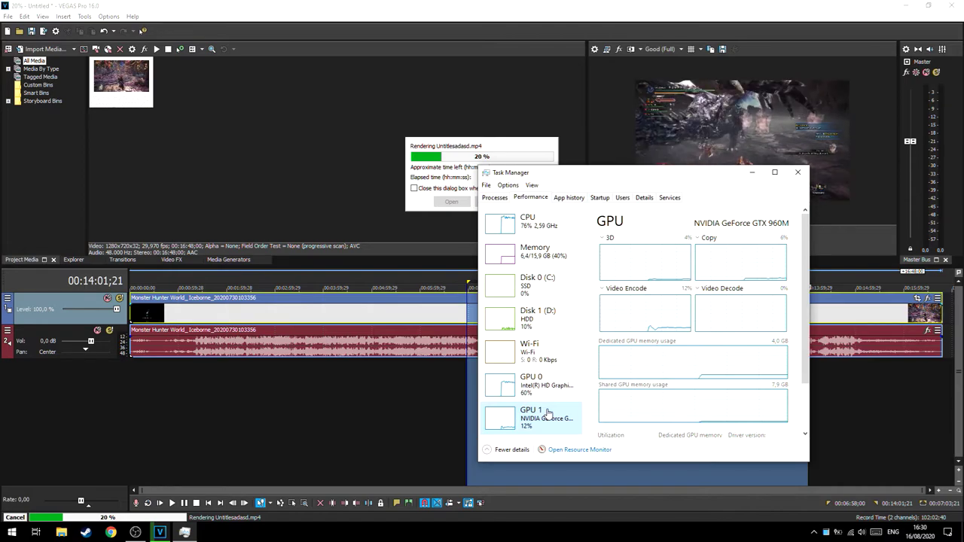
Close Task Manager and cancel the running render
click(798, 173)
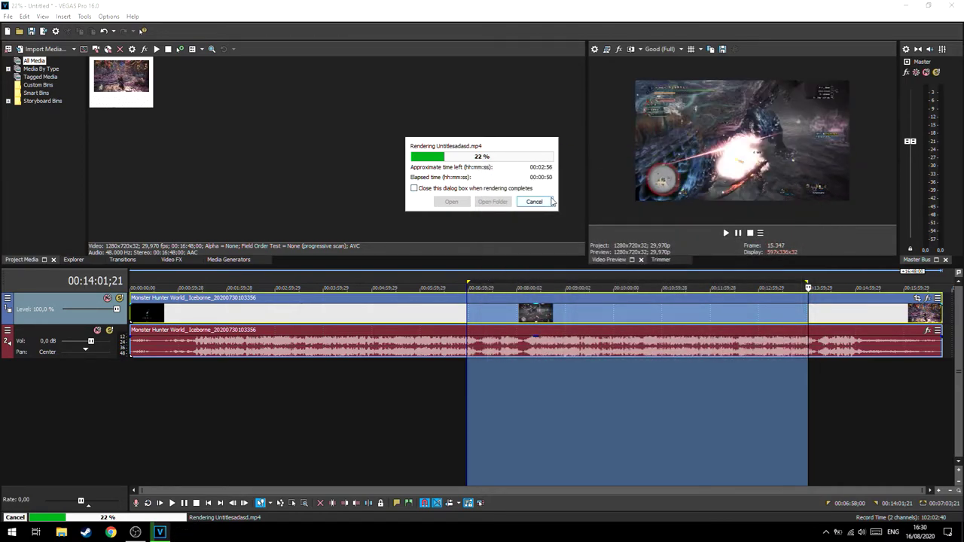
click(548, 203)
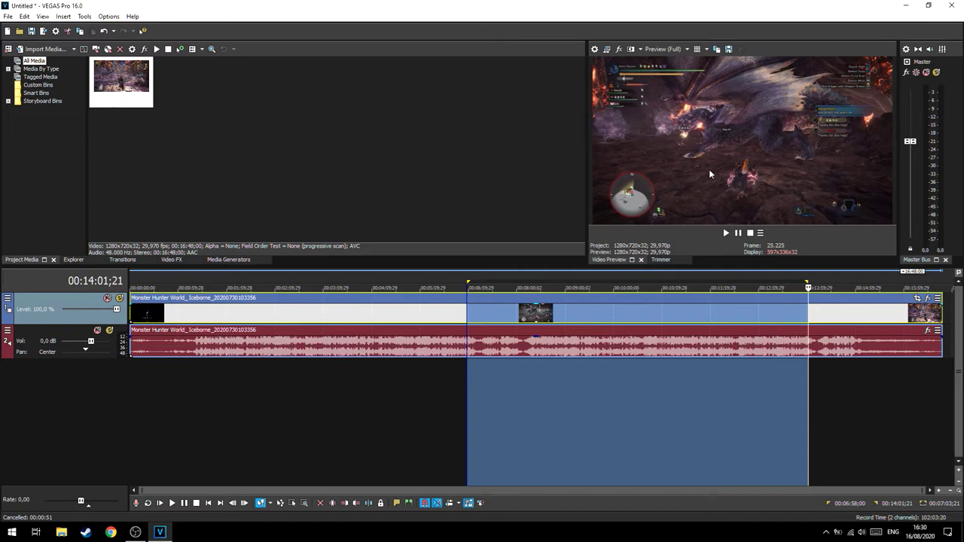
Reopen the Render As settings for the selected timeline region
click(99, 16)
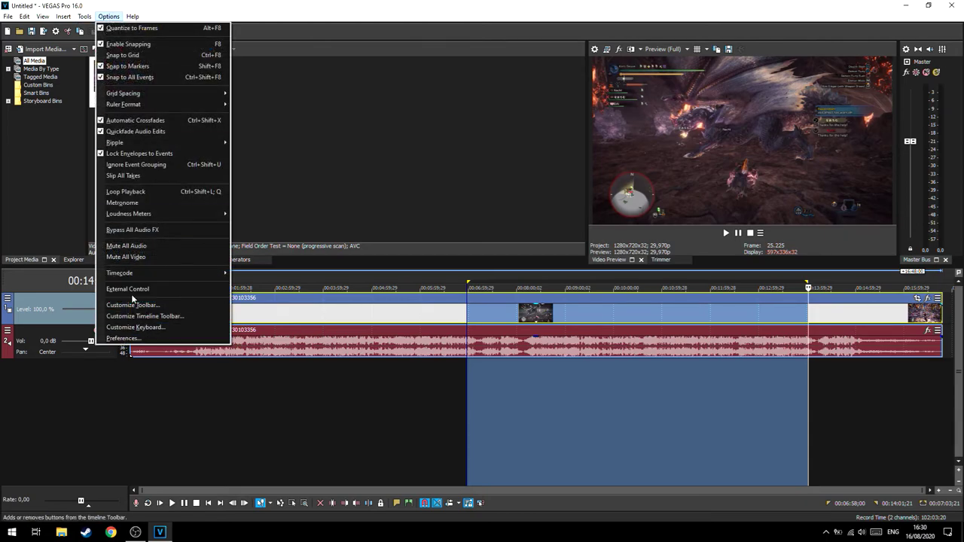
click(25, 16)
click(42, 16)
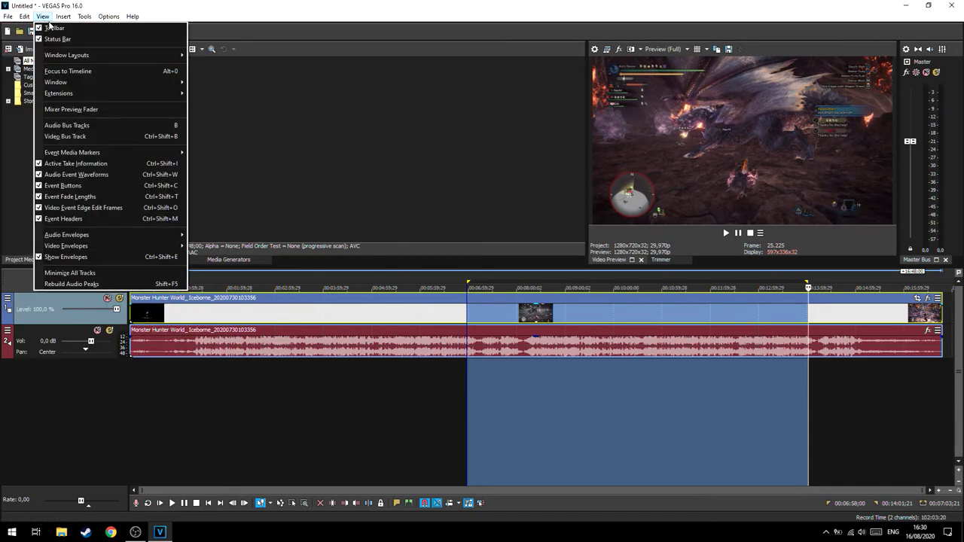
click(277, 15)
click(55, 31)
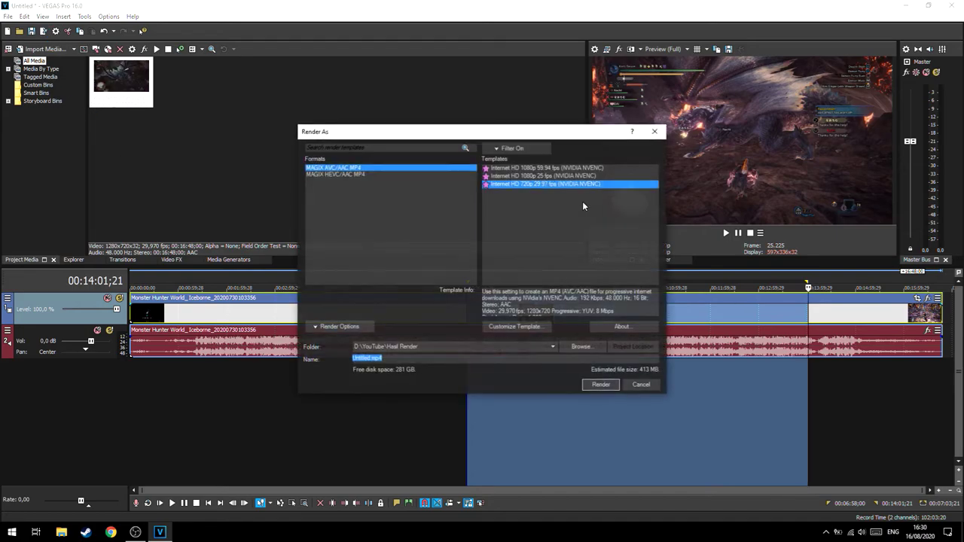